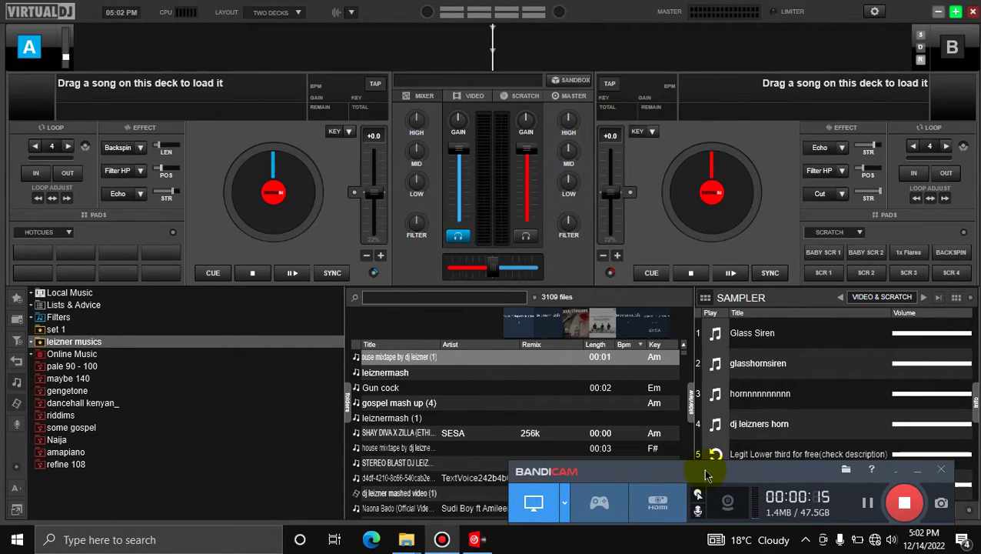
Step: Move the Bandicam recorder panel aside and minimize VirtualDJ to show the desktop
{"action": "left_click_drag", "start_coordinate": [689, 477], "coordinate": [374, 449]}
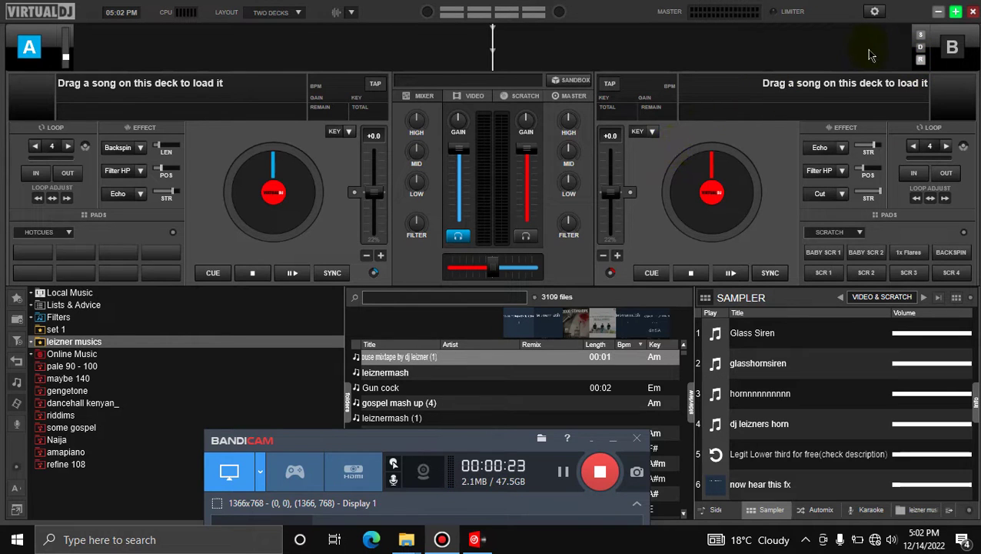
{"action": "left_click", "coordinate": [939, 12]}
Step: Shift the Bandicam window to the lower right and restore VirtualDJ from the taskbar
{"action": "left_click_drag", "start_coordinate": [372, 445], "coordinate": [630, 447]}
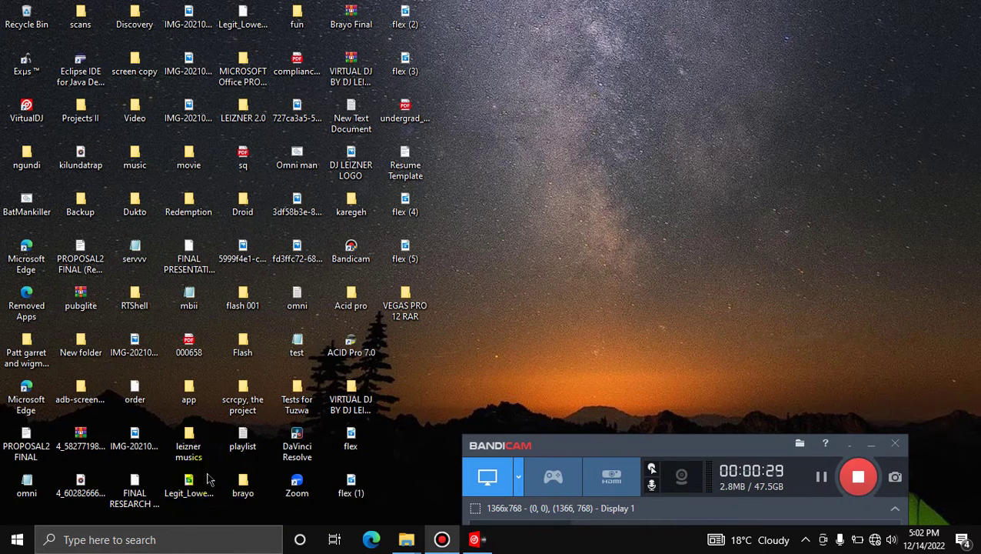
{"action": "left_click", "coordinate": [475, 539]}
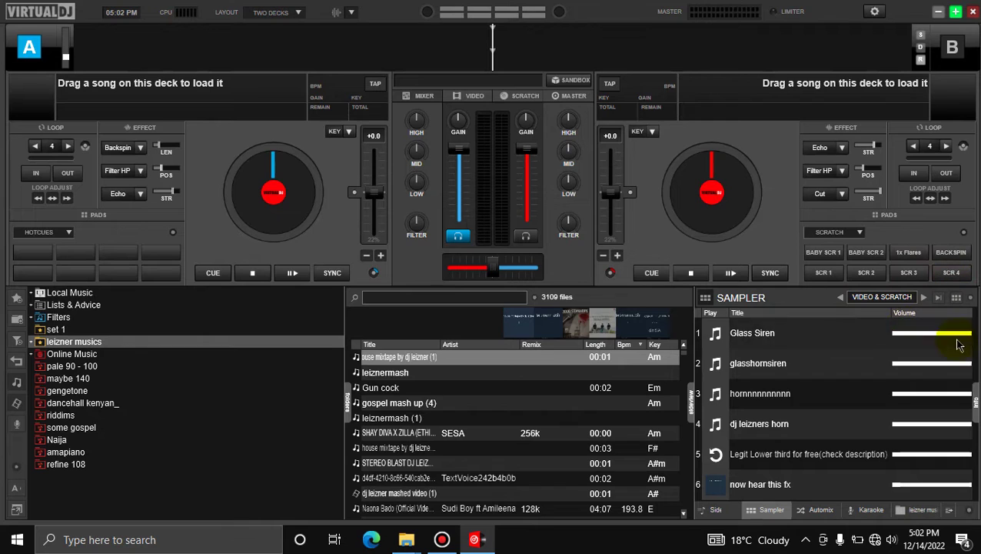
Step: Delete sampler row 5 and drag the desktop Legit_Lowe video into sampler slot 6
{"action": "left_click", "coordinate": [779, 464]}
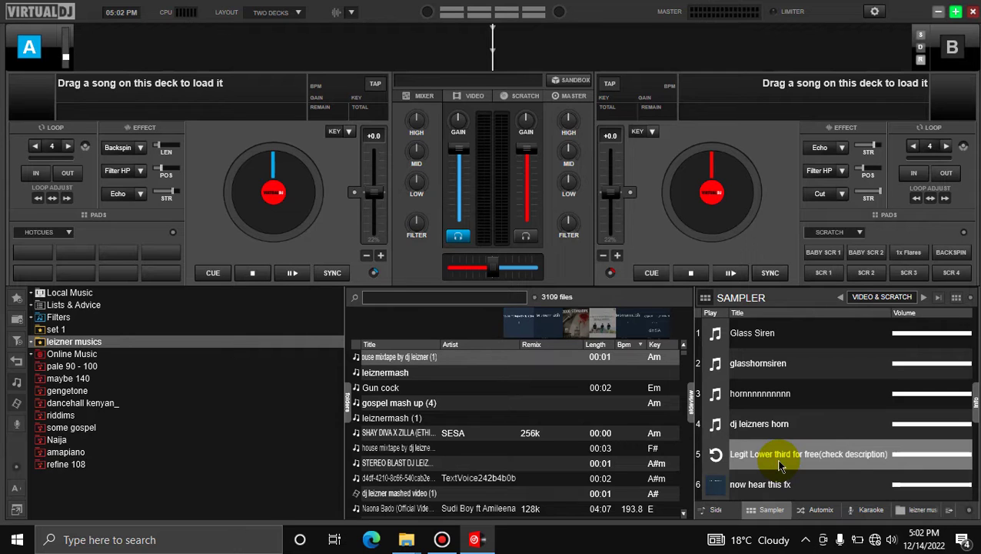
{"action": "key", "text": "Delete"}
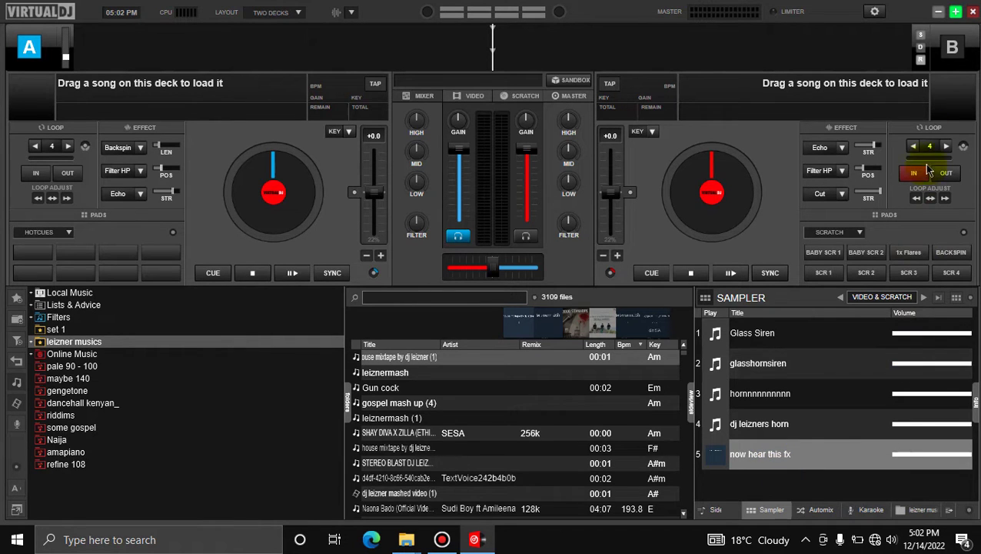
{"action": "left_click", "coordinate": [938, 12]}
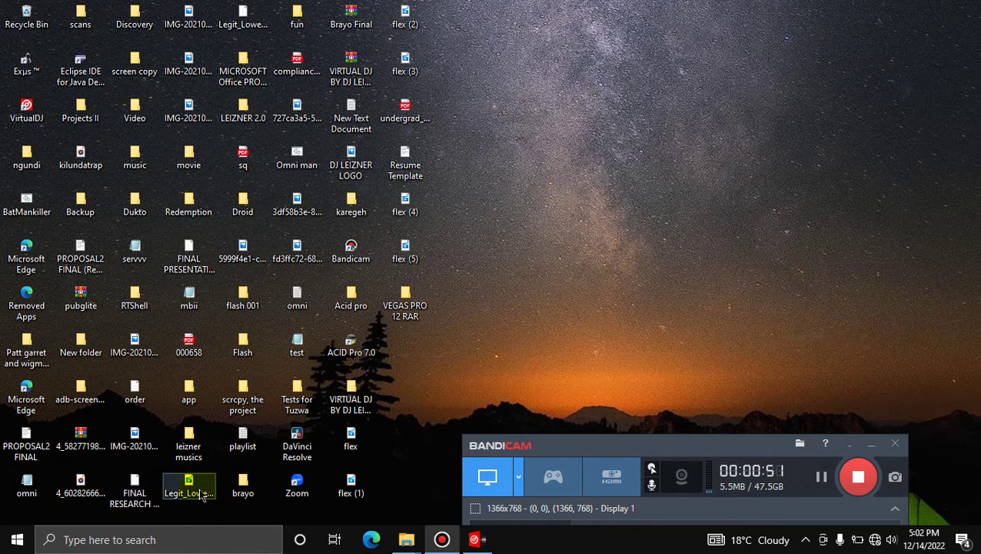
{"action": "left_click_drag", "start_coordinate": [200, 486], "coordinate": [744, 492]}
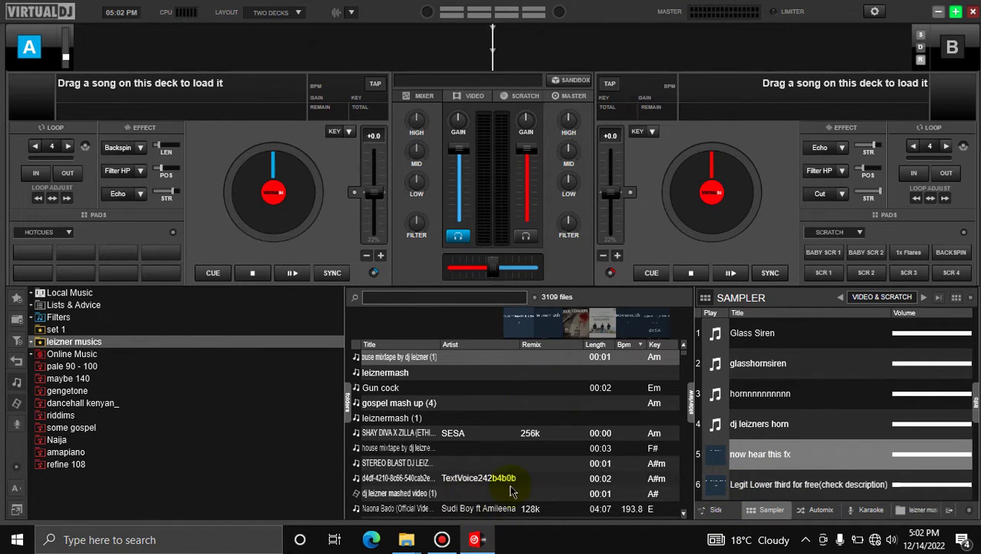
Step: Enable the video output window, position it, and play the slot 6 Legit Lower third sample
{"action": "left_click", "coordinate": [474, 94]}
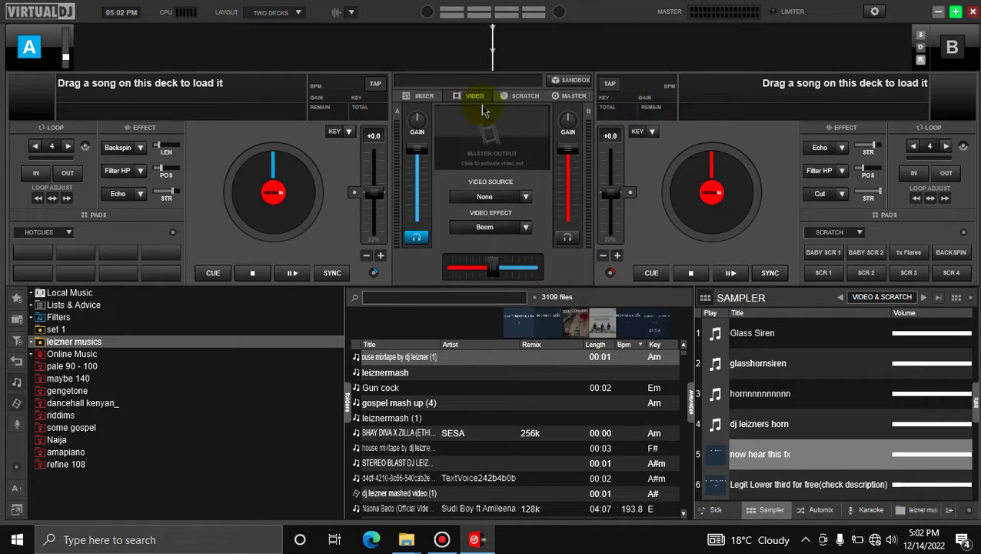
{"action": "left_click", "coordinate": [484, 129]}
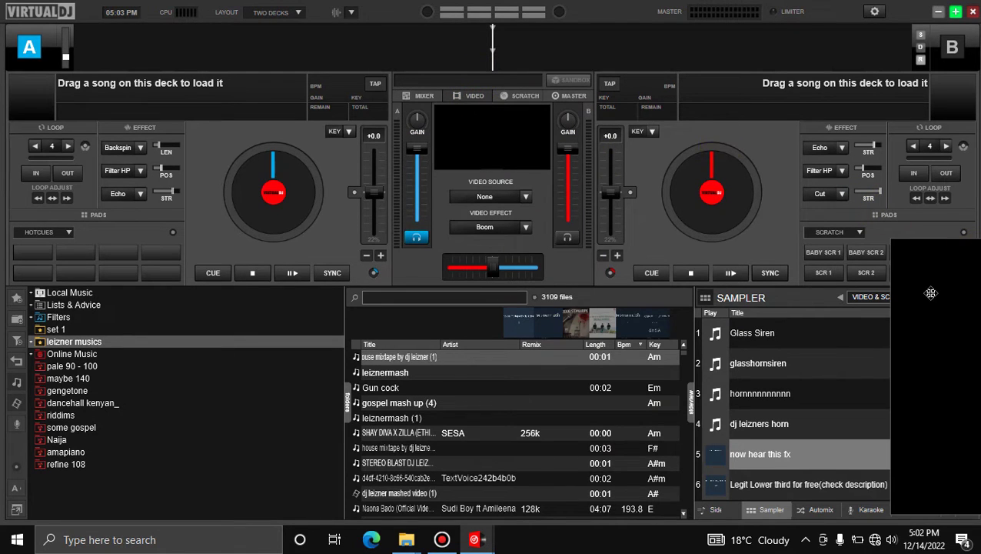
{"action": "left_click_drag", "start_coordinate": [892, 313], "coordinate": [650, 312]}
{"action": "left_click_drag", "start_coordinate": [784, 324], "coordinate": [158, 351]}
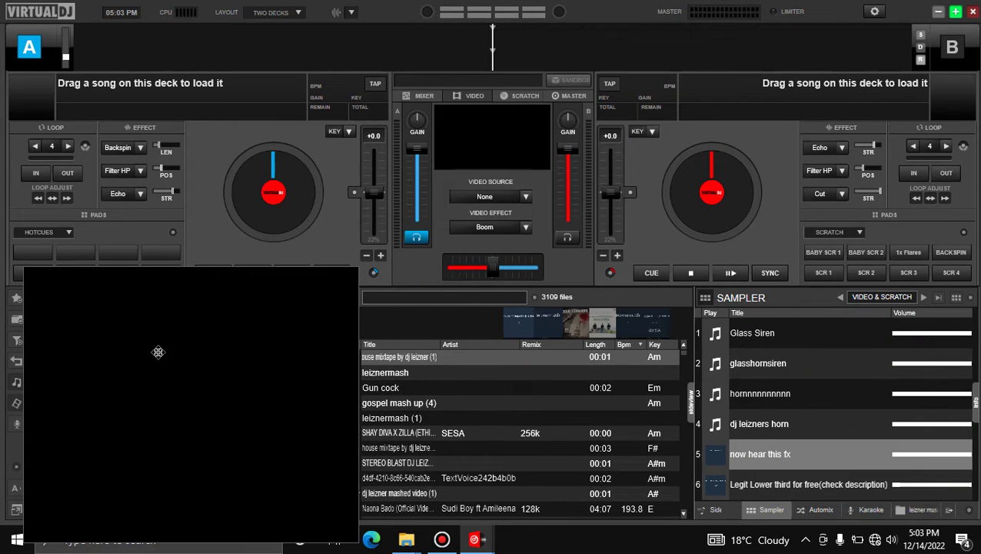
{"action": "left_click", "coordinate": [715, 487]}
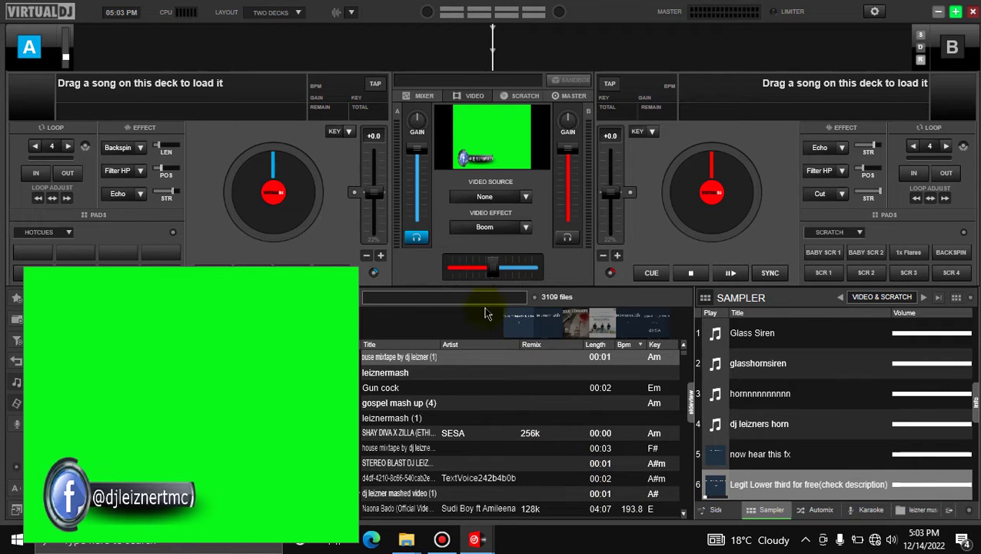
{"action": "left_click_drag", "start_coordinate": [268, 338], "coordinate": [949, 256]}
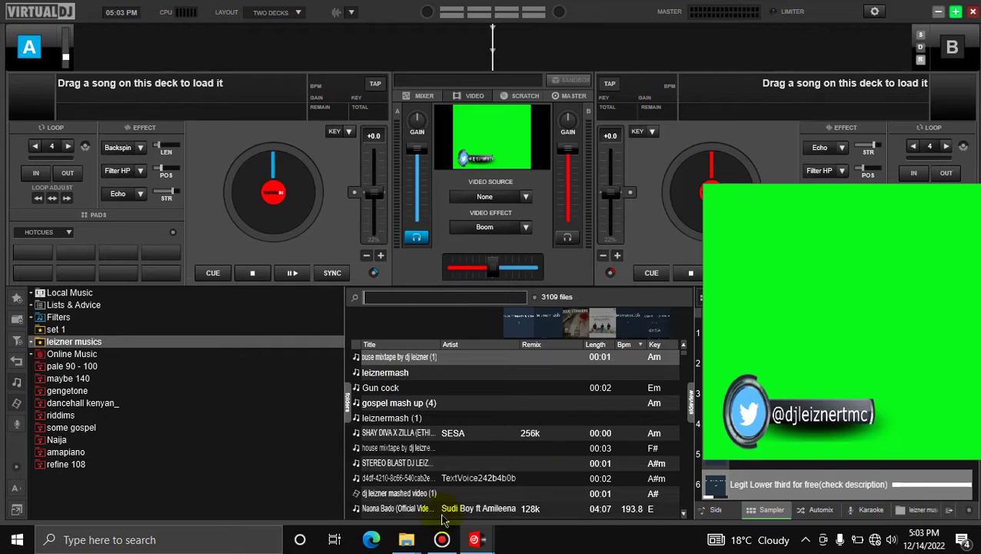
Step: Expand Local Music and Hard Drives in the folder tree, browsing Desktop and New Volume (E:)
{"action": "left_click", "coordinate": [110, 294]}
{"action": "left_click", "coordinate": [108, 329]}
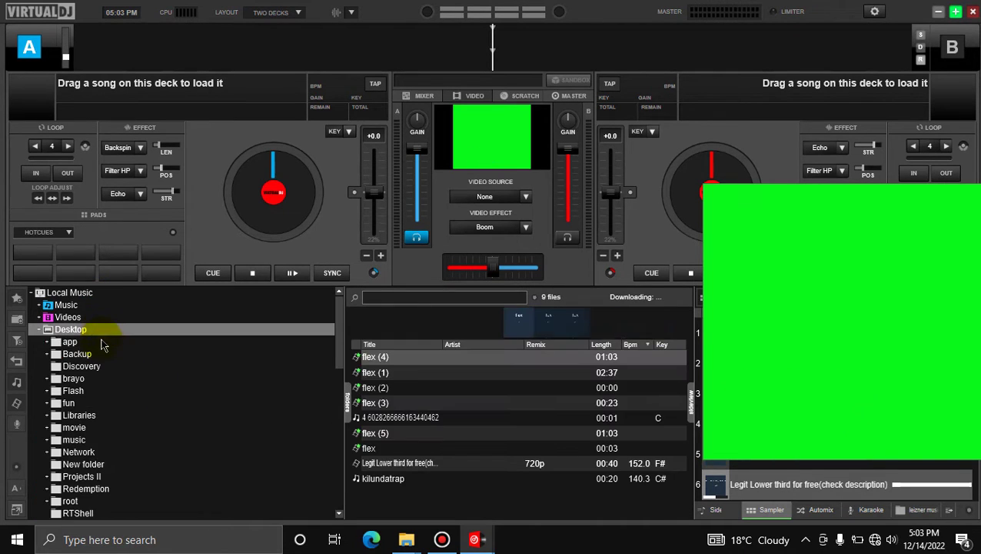
{"action": "double_click", "coordinate": [99, 330]}
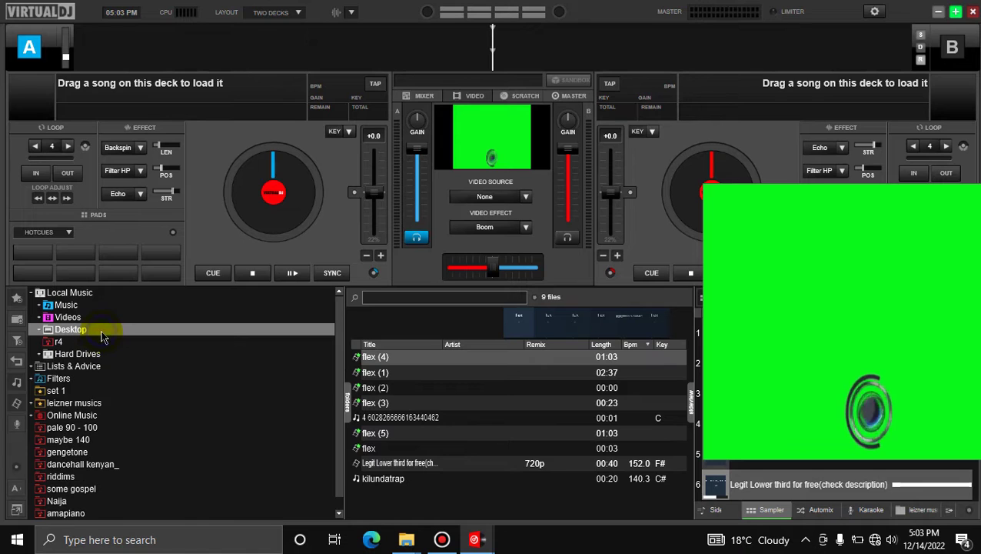
{"action": "left_click", "coordinate": [191, 354]}
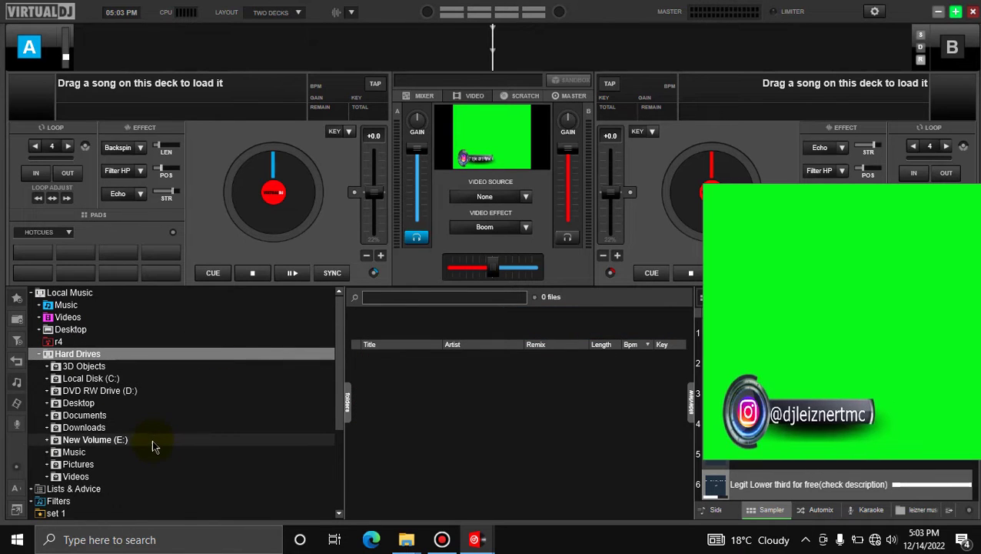
{"action": "left_click", "coordinate": [153, 443]}
{"action": "left_click_drag", "start_coordinate": [342, 358], "coordinate": [339, 338]}
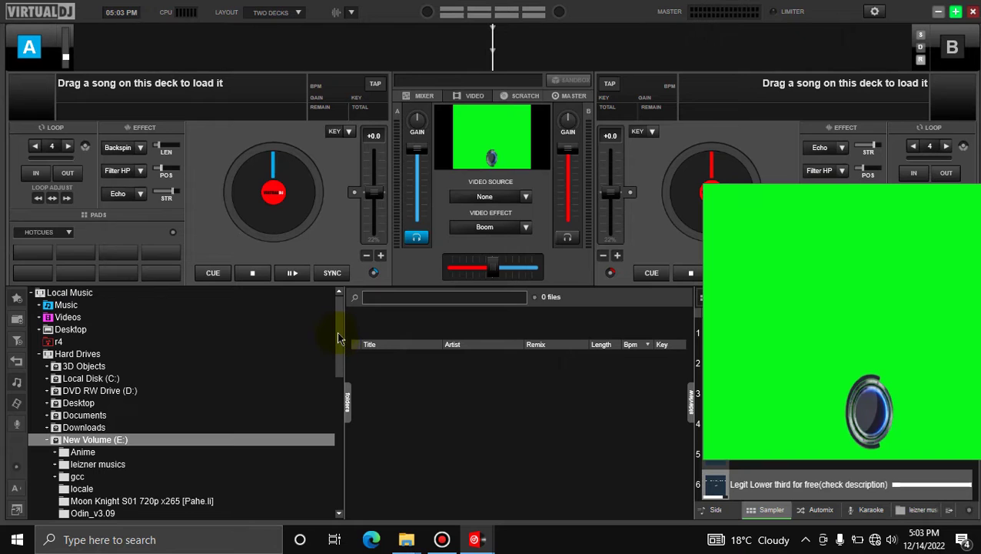
Step: Open the karegeh folder and scroll through its 80 music videos
{"action": "left_click", "coordinate": [175, 329]}
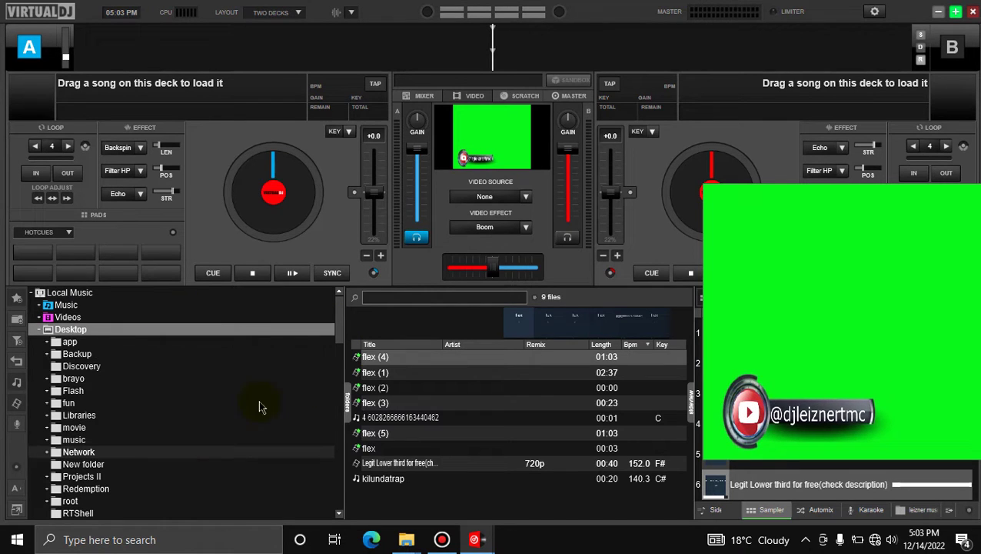
{"action": "scroll", "coordinate": [339, 346], "scroll_direction": "down", "scroll_amount": 3}
{"action": "left_click_drag", "start_coordinate": [345, 361], "coordinate": [347, 396]}
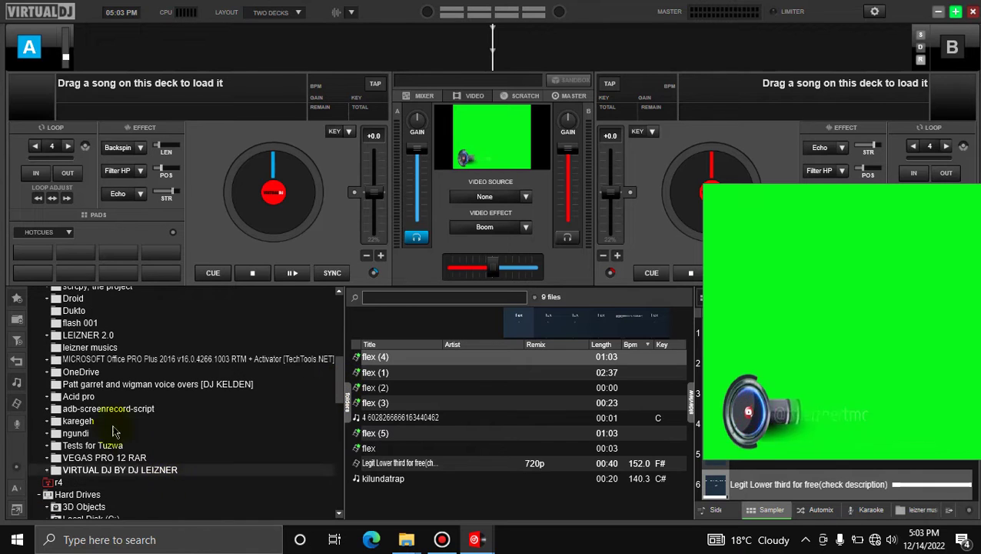
{"action": "left_click", "coordinate": [81, 420]}
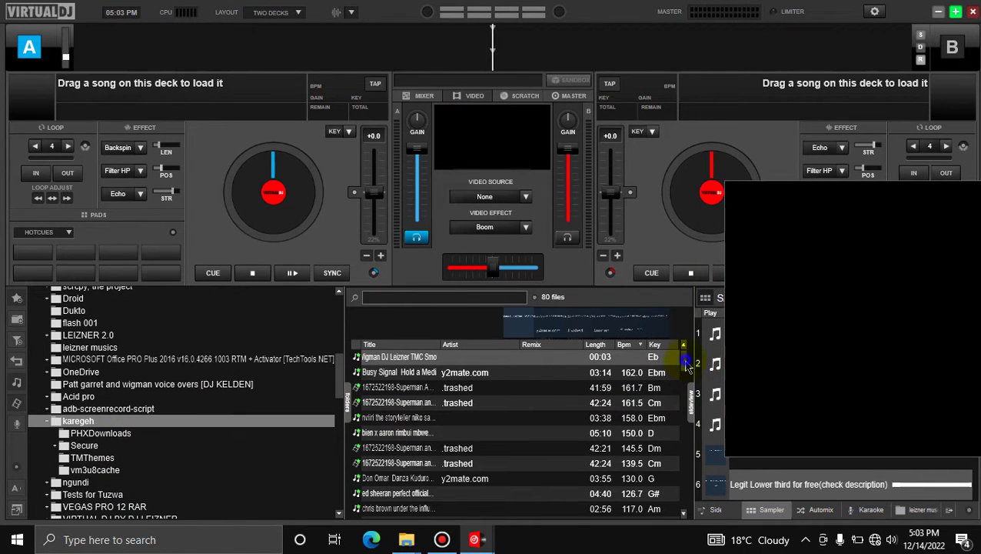
{"action": "scroll", "coordinate": [680, 385], "scroll_direction": "down", "scroll_amount": 10}
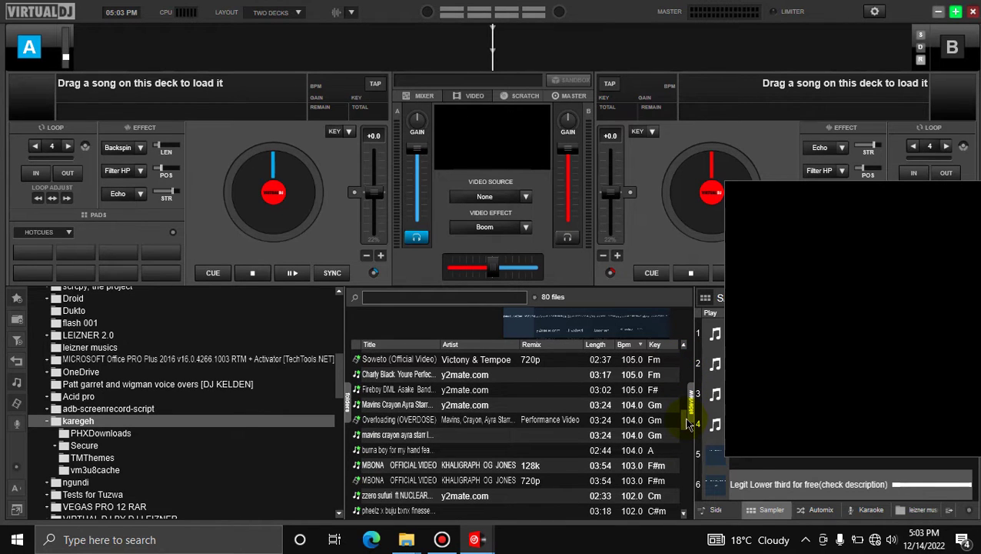
{"action": "scroll", "coordinate": [689, 423], "scroll_direction": "down", "scroll_amount": 5}
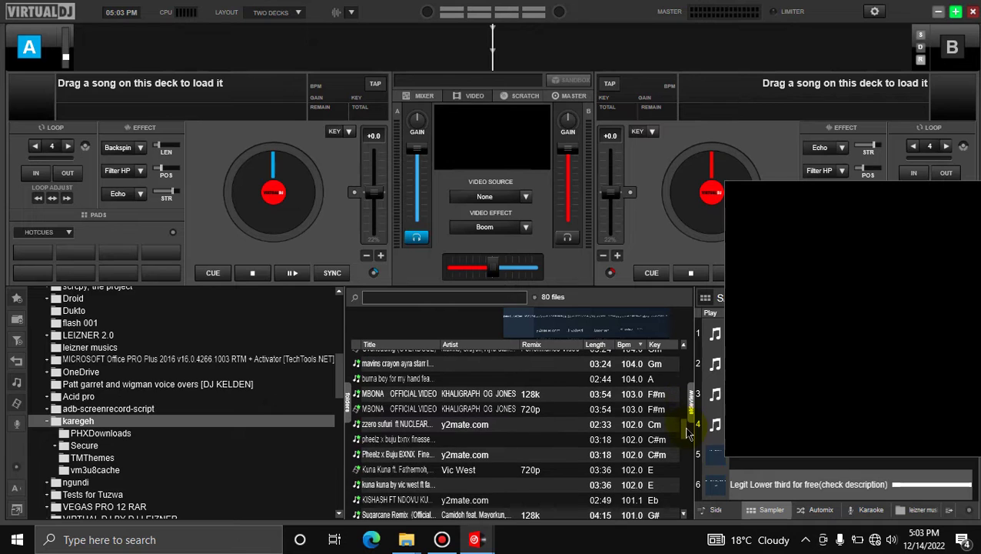
Step: Load Kuna Kuna (720p) onto deck A and play the lower-third sample over it
{"action": "double_click", "coordinate": [476, 469]}
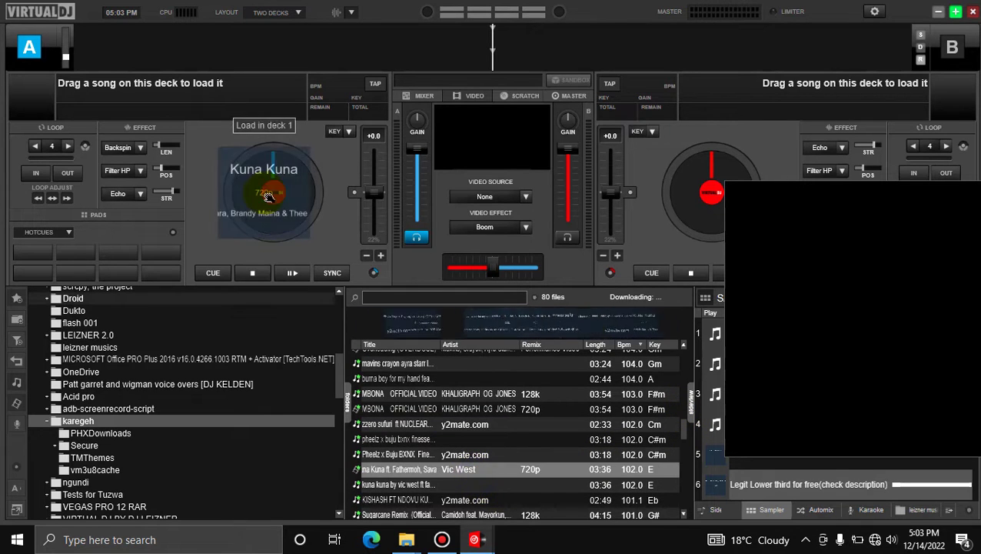
{"action": "left_click_drag", "start_coordinate": [812, 289], "coordinate": [348, 266]}
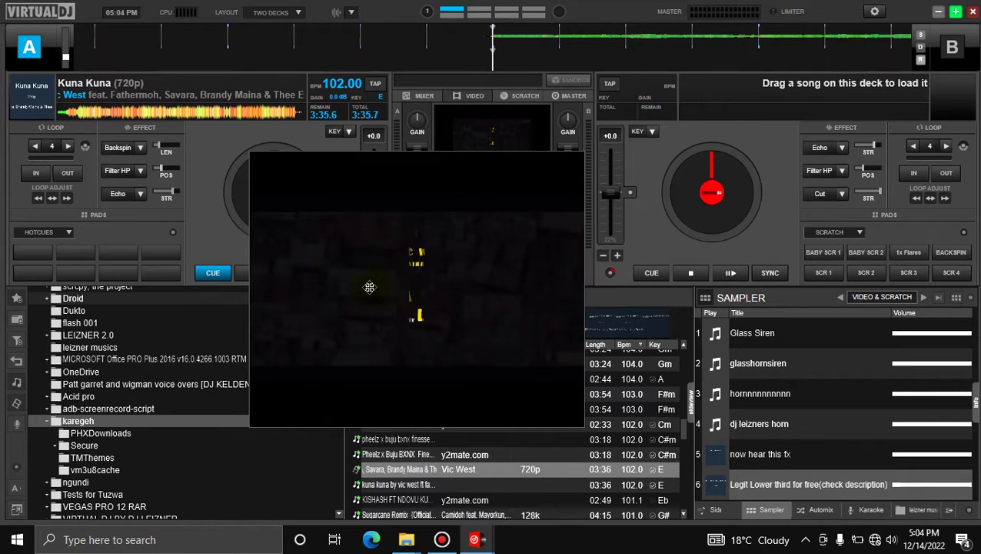
{"action": "left_click_drag", "start_coordinate": [369, 284], "coordinate": [426, 280]}
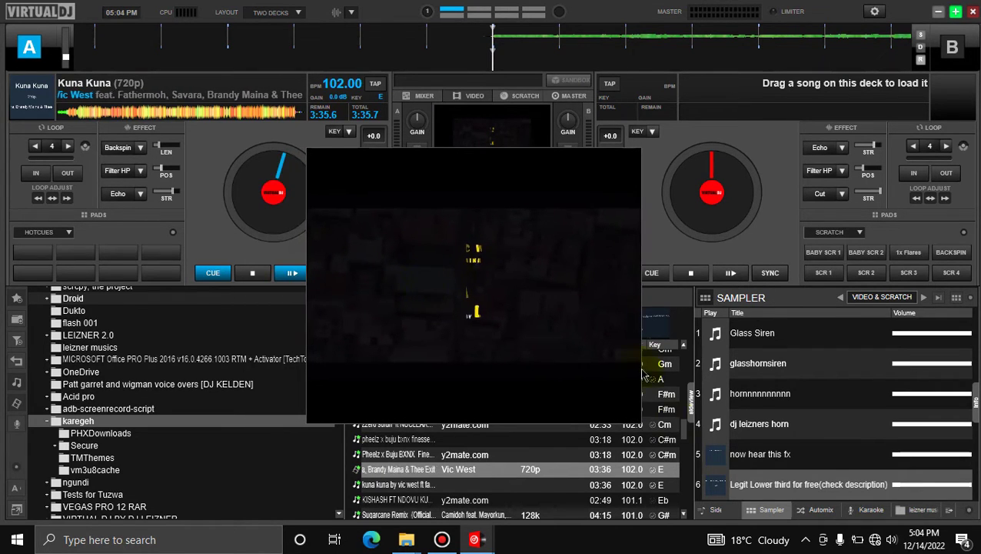
{"action": "left_click", "coordinate": [717, 486]}
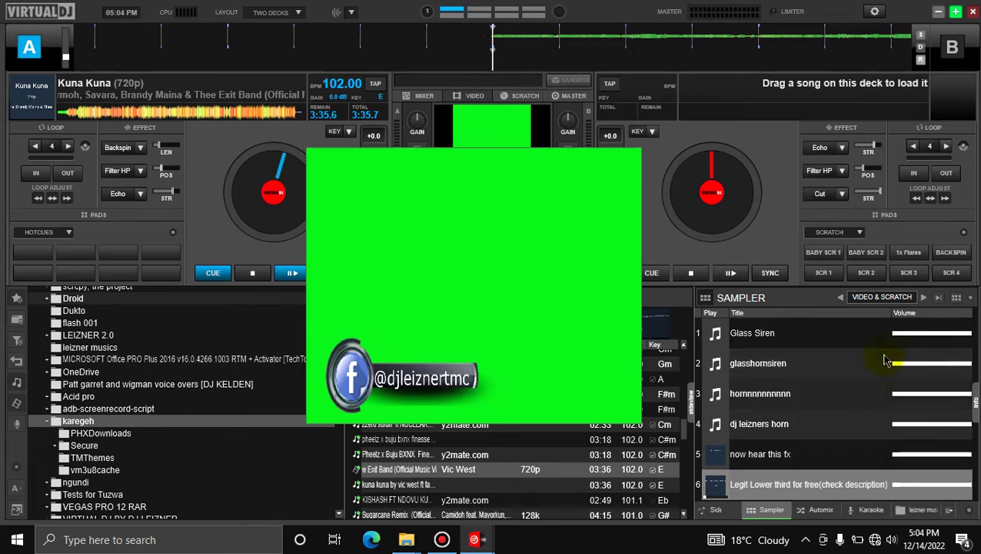
Step: Show samples as large thumbnails, preview the lower-third pad, and stop deck A at its start
{"action": "left_click", "coordinate": [956, 297]}
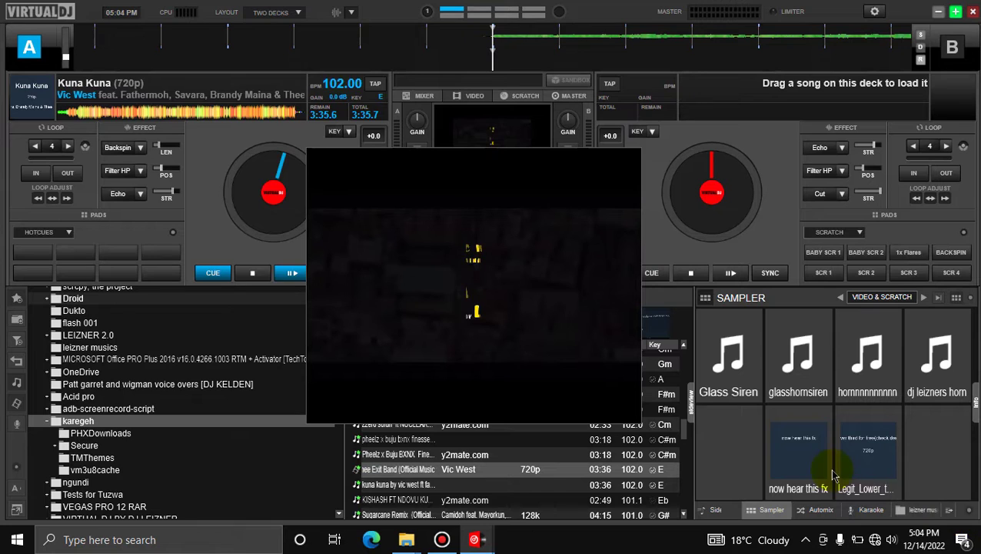
{"action": "left_click_drag", "start_coordinate": [493, 305], "coordinate": [723, 253]}
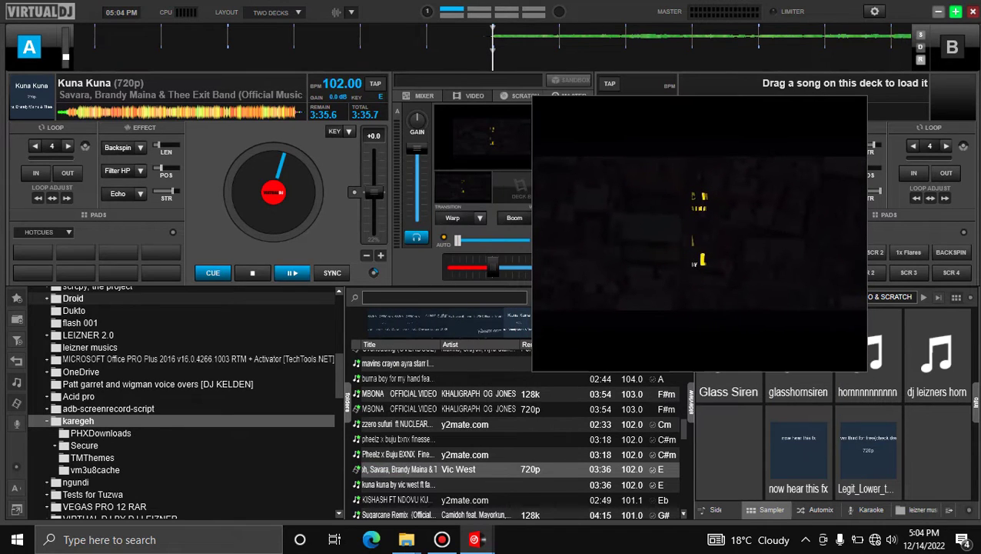
{"action": "left_click", "coordinate": [864, 450]}
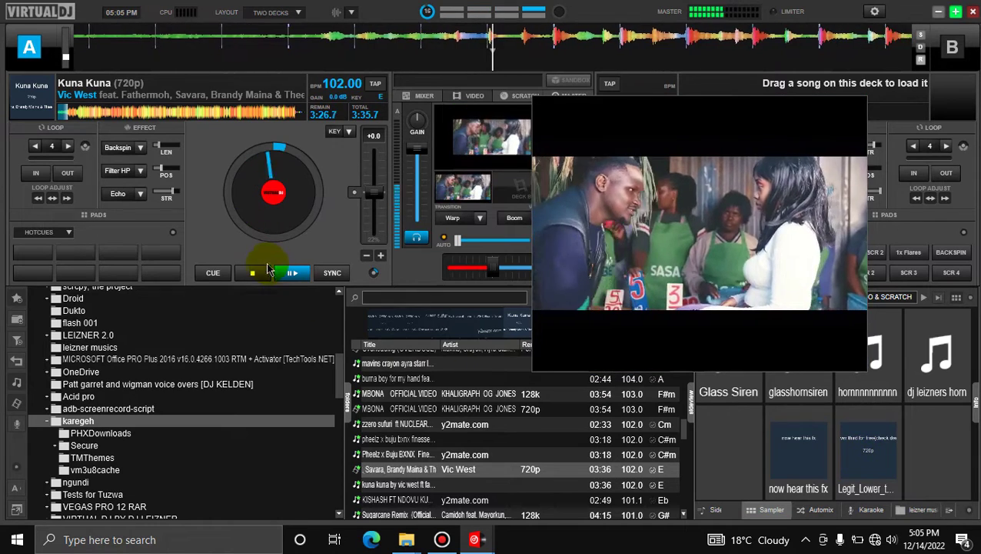
{"action": "left_click", "coordinate": [255, 272]}
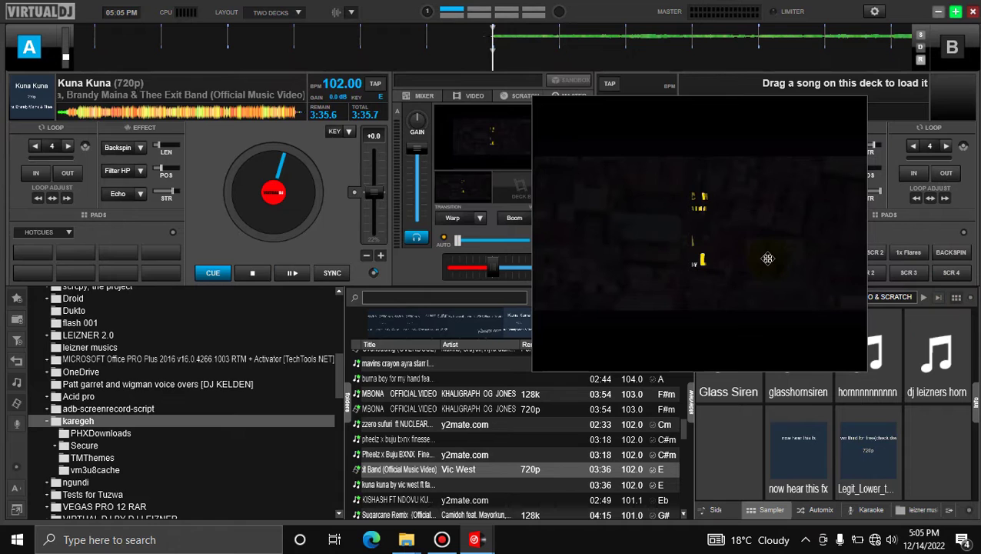
{"action": "left_click_drag", "start_coordinate": [738, 254], "coordinate": [517, 258]}
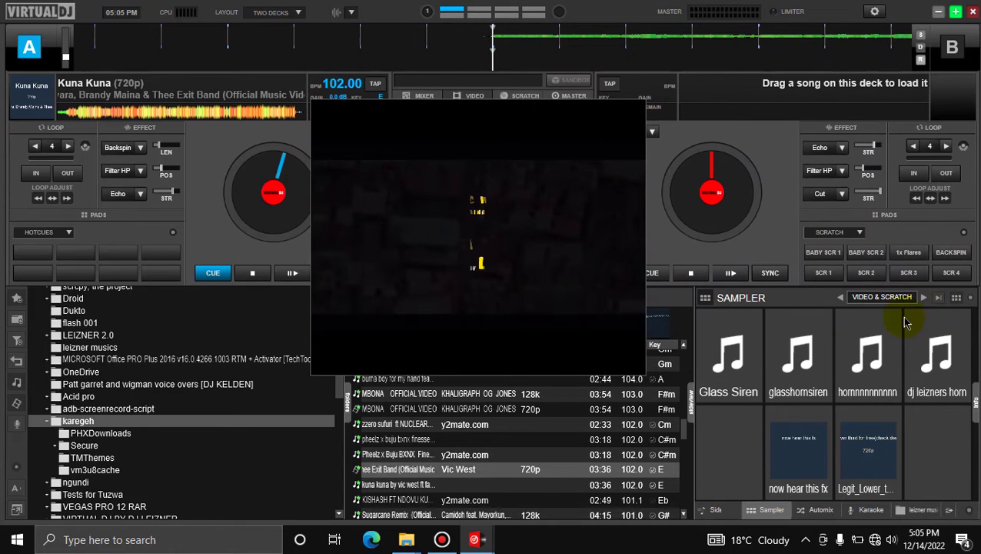
Step: Return the sampler to list view and open the Sample Editor for slot 6, Legit Lower third
{"action": "left_click", "coordinate": [956, 299]}
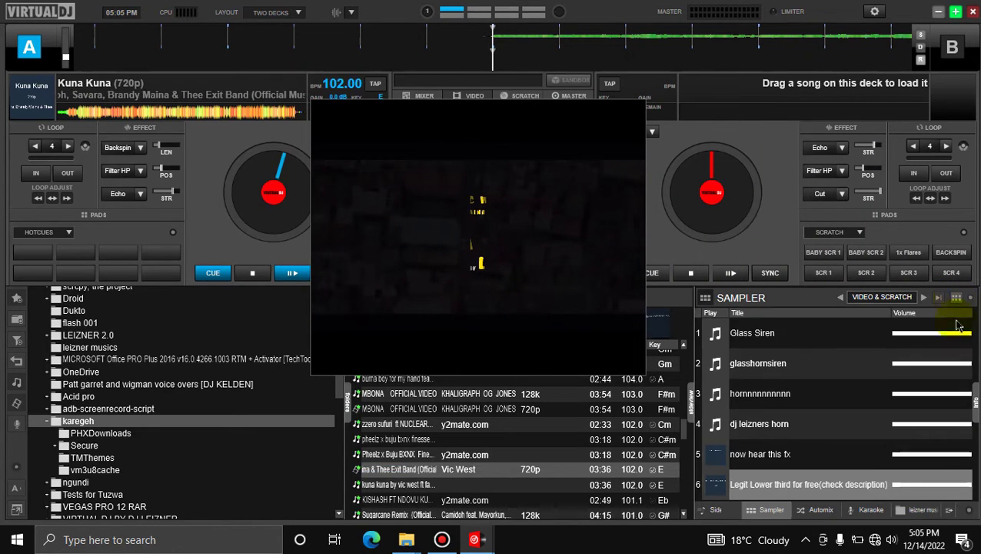
{"action": "right_click", "coordinate": [807, 488]}
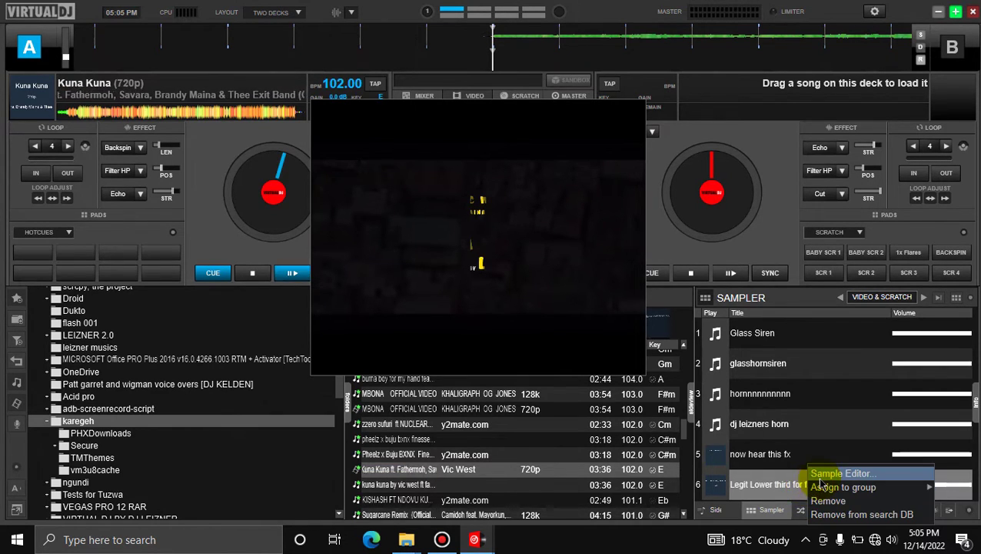
{"action": "left_click", "coordinate": [840, 473]}
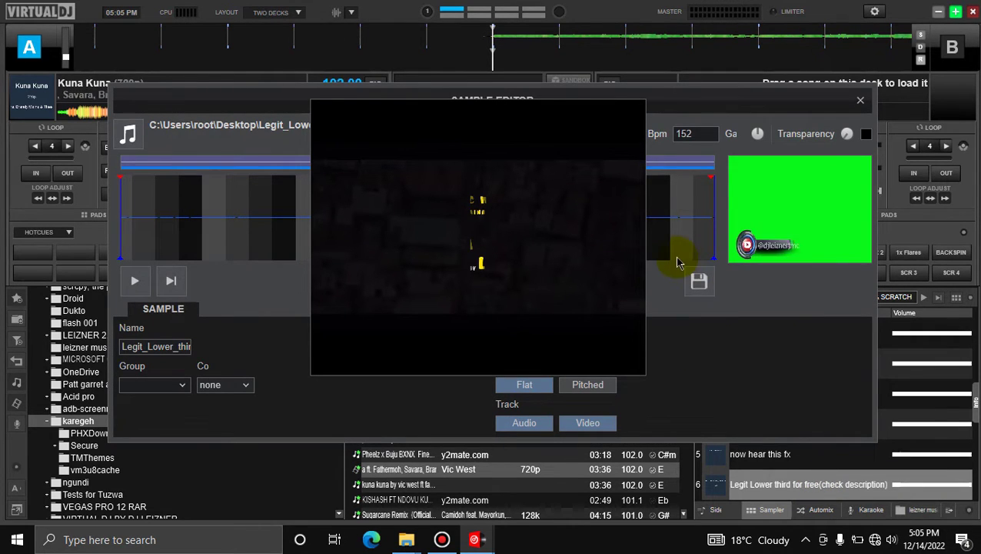
Step: Set the Transparency key colour to green and raise Transparency to remove the green background
{"action": "left_click_drag", "start_coordinate": [439, 252], "coordinate": [186, 298]}
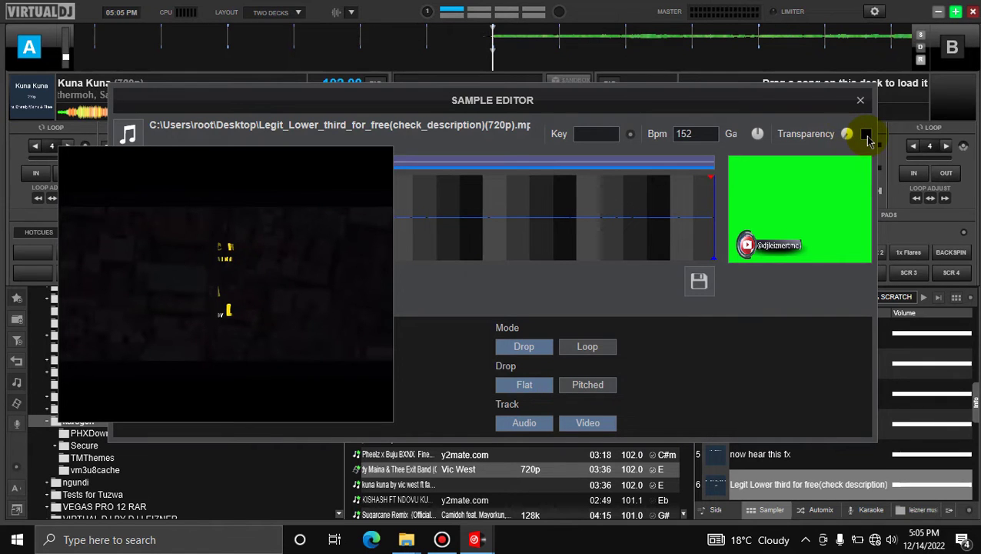
{"action": "left_click", "coordinate": [867, 136]}
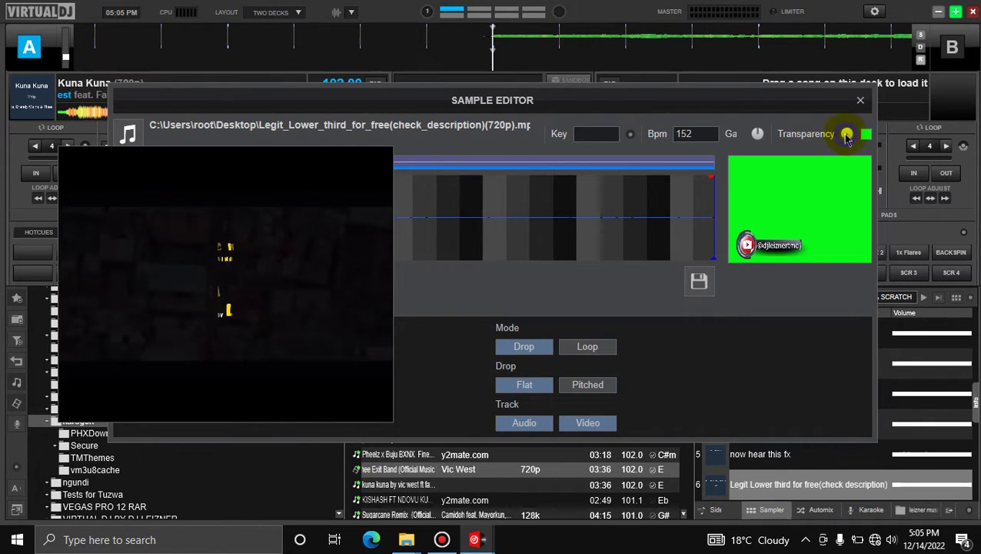
{"action": "left_click", "coordinate": [846, 135]}
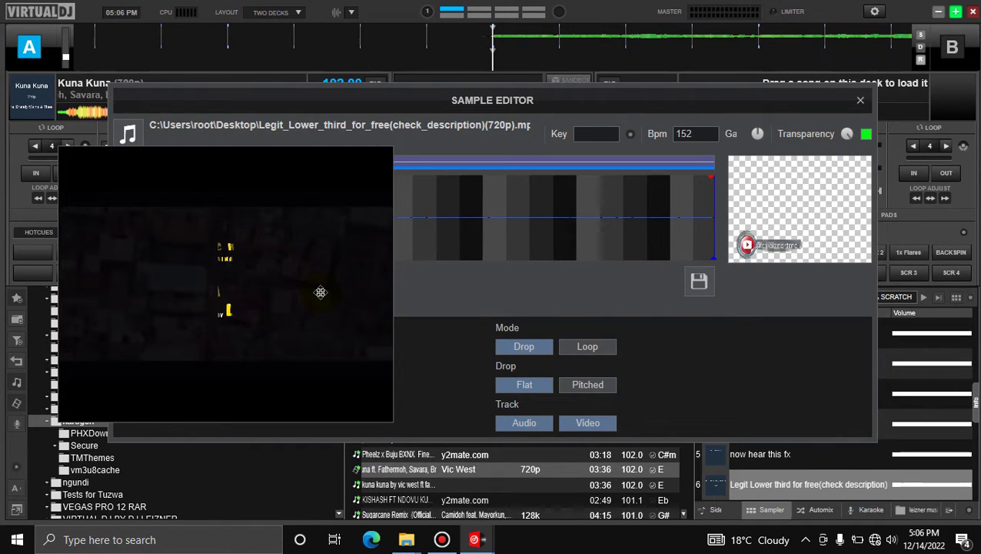
{"action": "left_click_drag", "start_coordinate": [322, 292], "coordinate": [980, 494]}
{"action": "left_click_drag", "start_coordinate": [836, 449], "coordinate": [929, 549]}
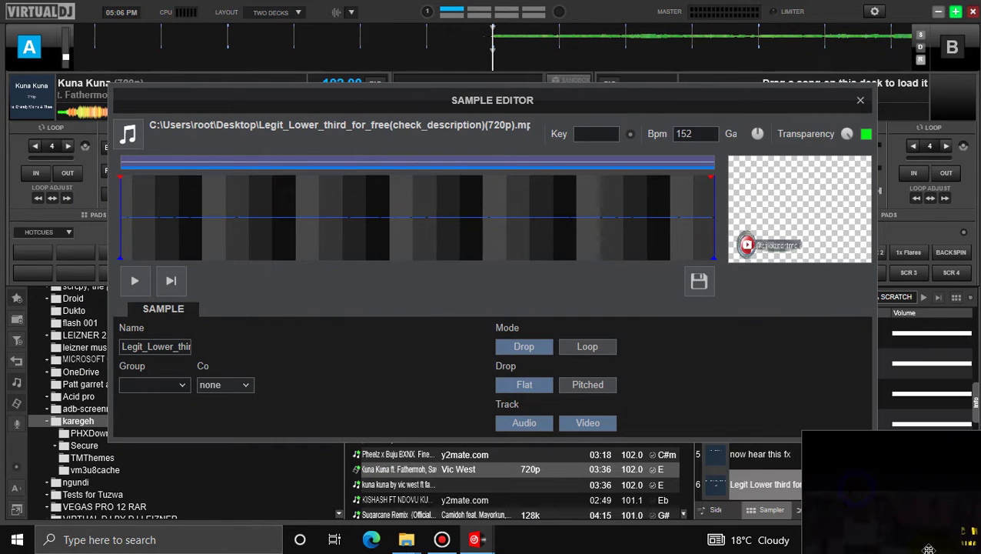
Step: Set the Legit Lower third sample to Loop mode, close the editor, and save the changes
{"action": "left_click", "coordinate": [588, 347]}
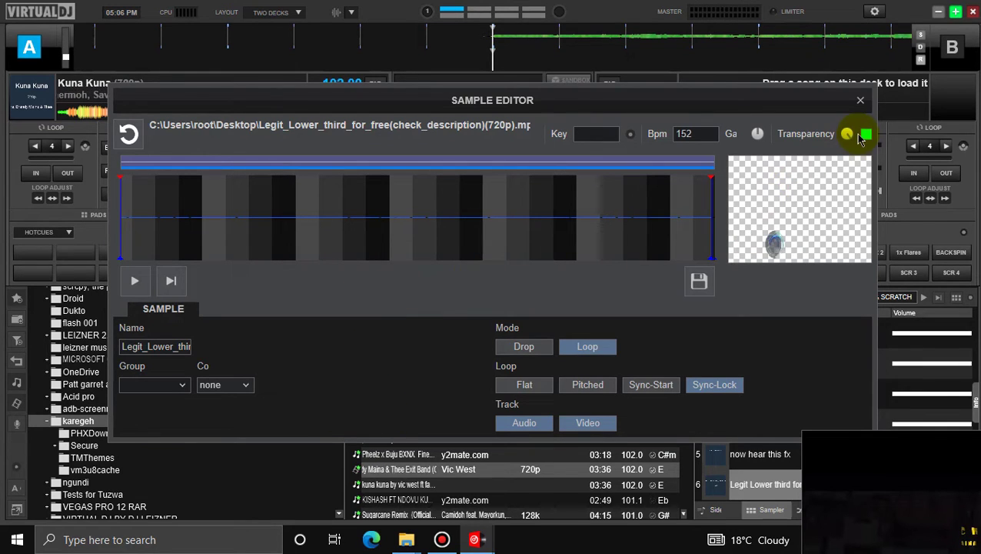
{"action": "left_click", "coordinate": [862, 102]}
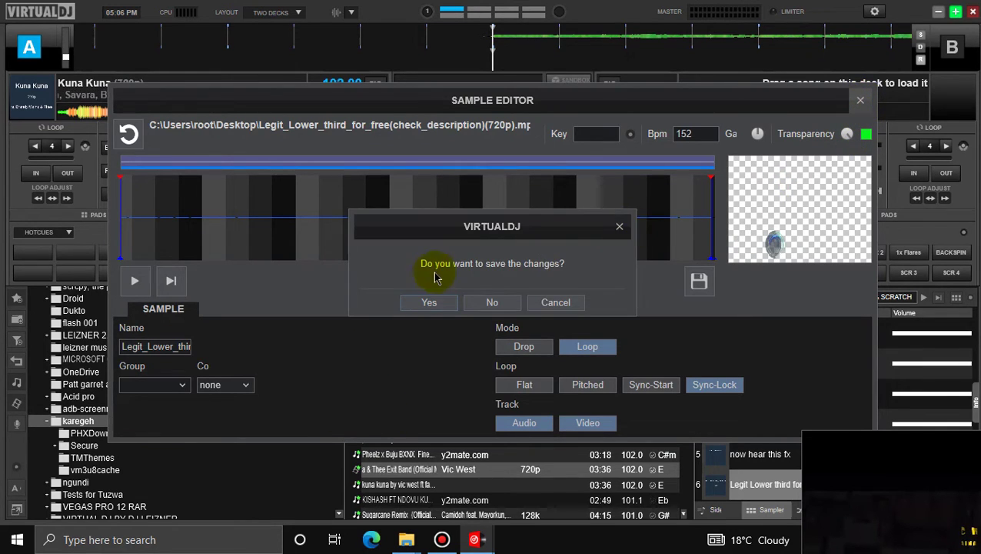
{"action": "left_click", "coordinate": [430, 303]}
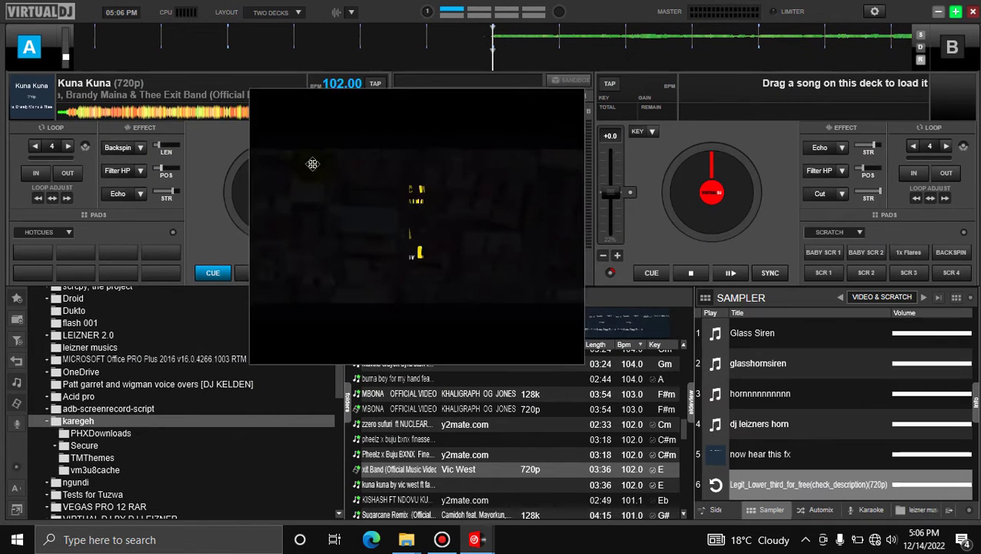
Step: Start the looping lower-third over Kuna Kuna and check the video output full screen
{"action": "left_click_drag", "start_coordinate": [312, 164], "coordinate": [229, 166]}
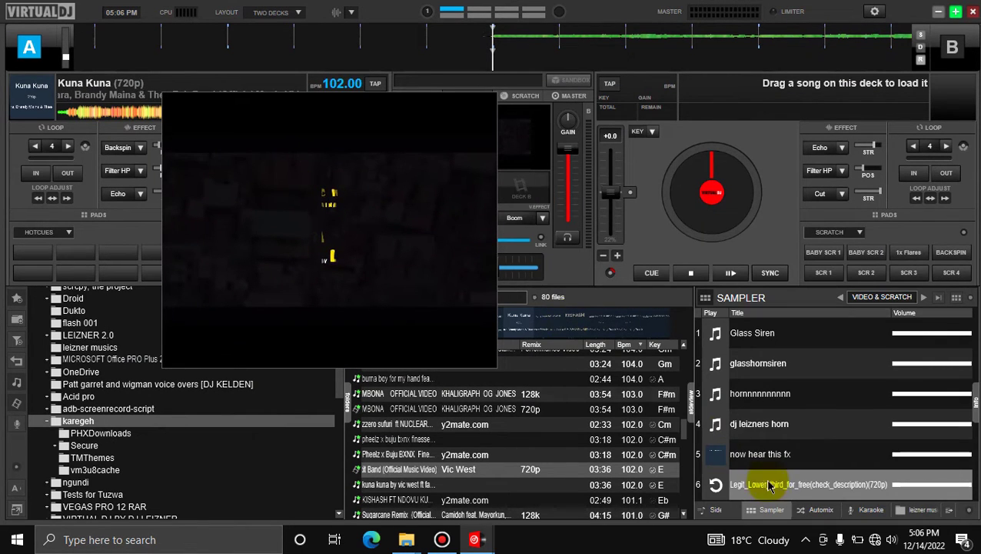
{"action": "left_click", "coordinate": [715, 485]}
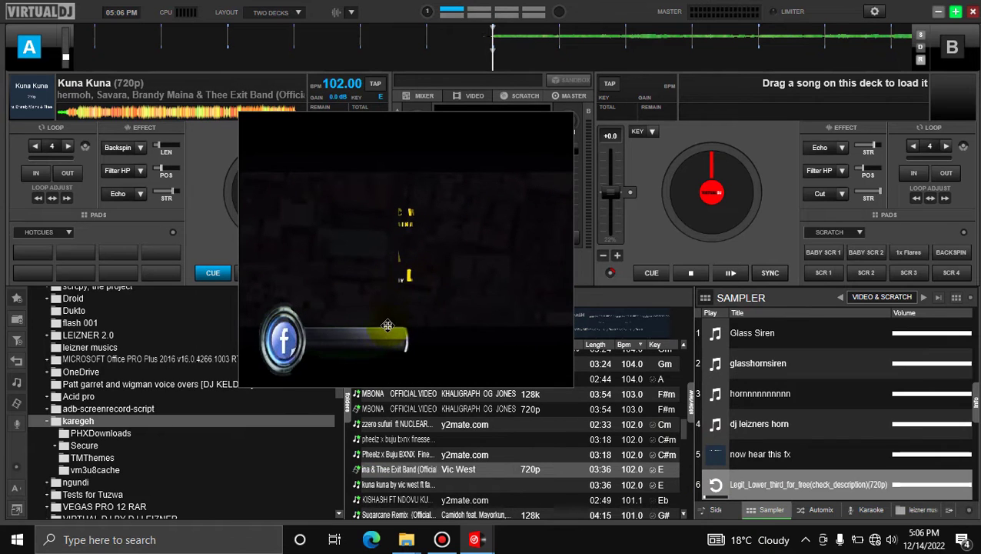
{"action": "double_click", "coordinate": [393, 302]}
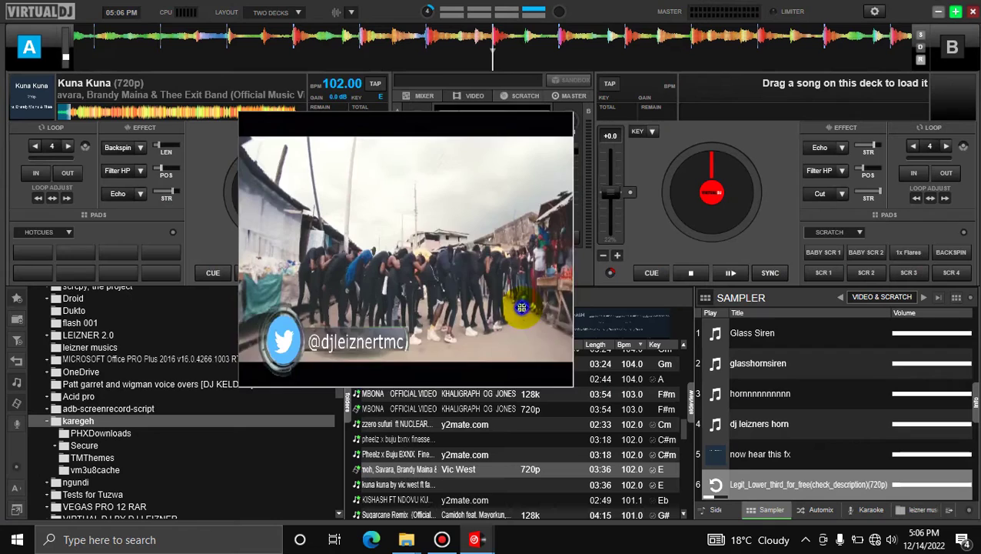
{"action": "double_click", "coordinate": [526, 306]}
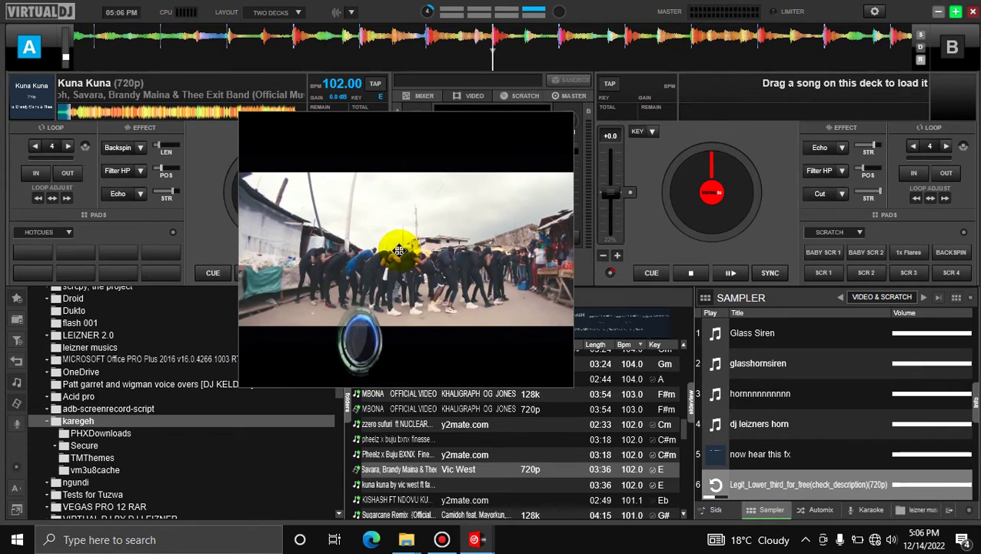
Step: Reposition the video output window clear of both decks and widen it
{"action": "left_click_drag", "start_coordinate": [396, 240], "coordinate": [776, 182]}
{"action": "left_click_drag", "start_coordinate": [786, 282], "coordinate": [250, 302]}
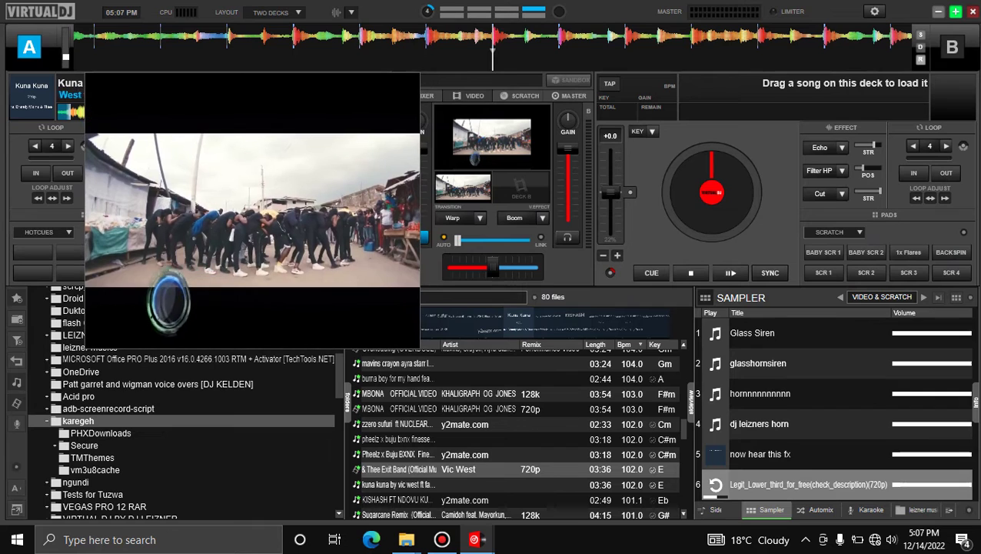
{"action": "left_click_drag", "start_coordinate": [286, 185], "coordinate": [817, 193]}
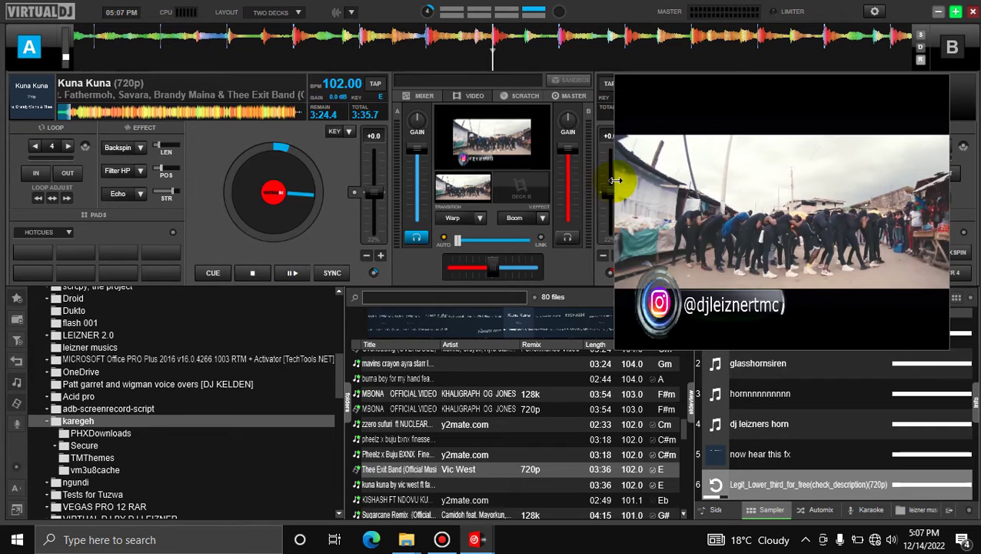
{"action": "left_click_drag", "start_coordinate": [616, 180], "coordinate": [514, 194]}
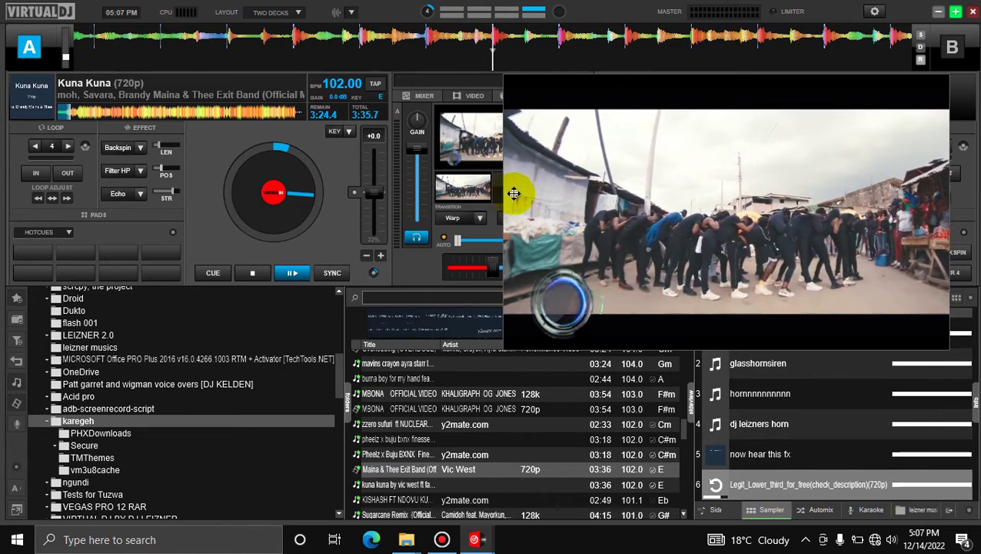
Step: Bring up Bandicam's recorder controls and drag the VirtualDJ video preview clear of them
{"action": "left_click", "coordinate": [475, 539]}
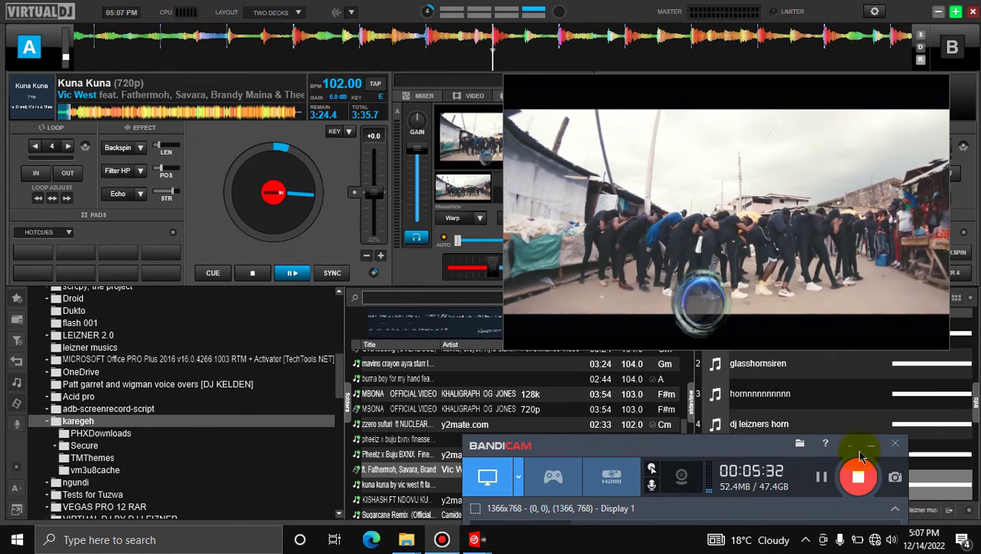
{"action": "left_click_drag", "start_coordinate": [744, 217], "coordinate": [577, 507]}
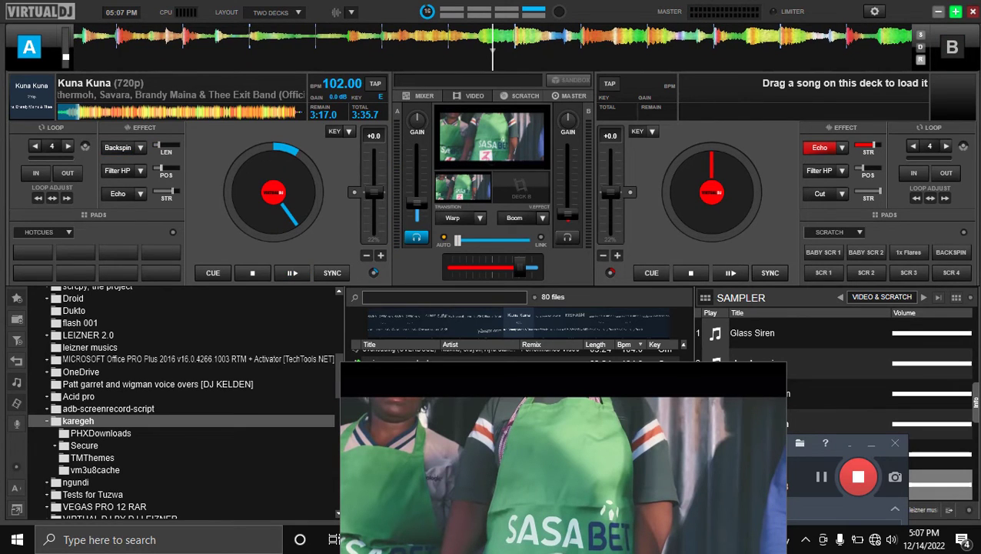
{"action": "left_click_drag", "start_coordinate": [653, 473], "coordinate": [387, 408]}
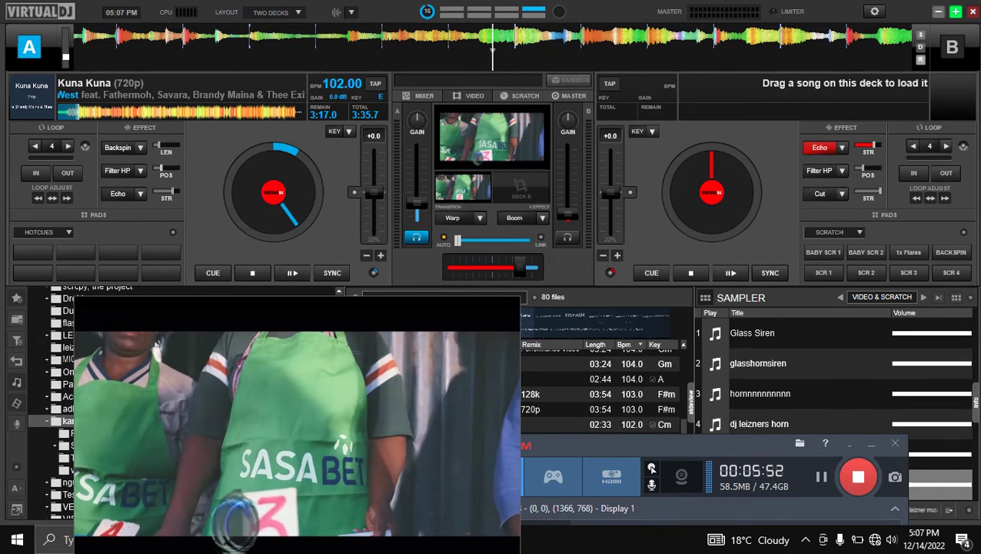